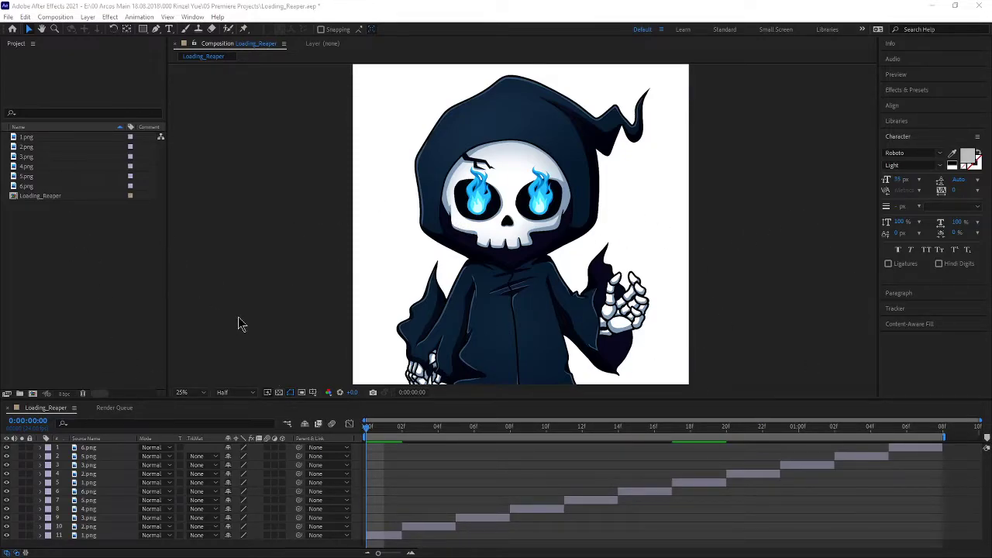
Turn on the transparency grid so the reaper shows over a checkerboard instead of white.
click(279, 395)
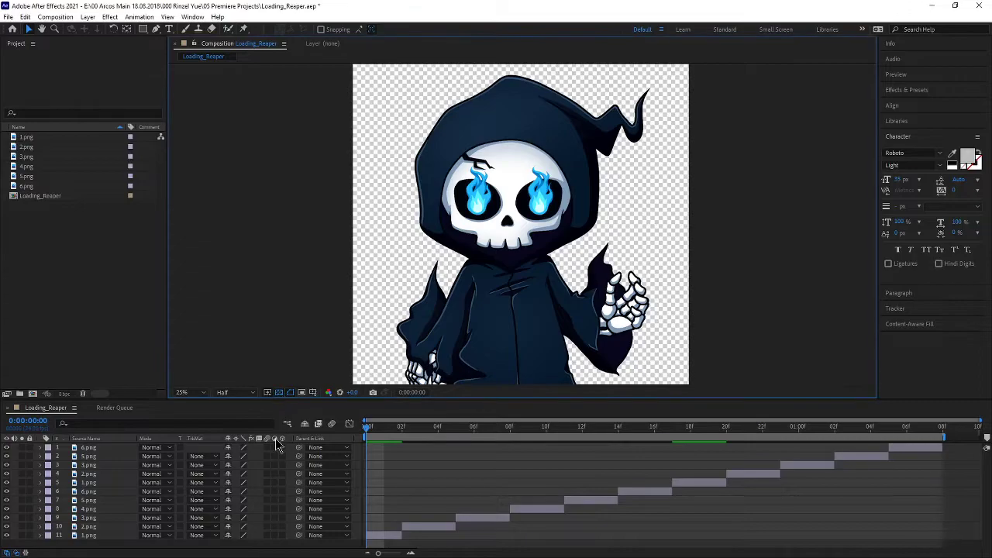
Add the Loading_Reaper composition to the Render Queue from the Composition menu.
click(55, 17)
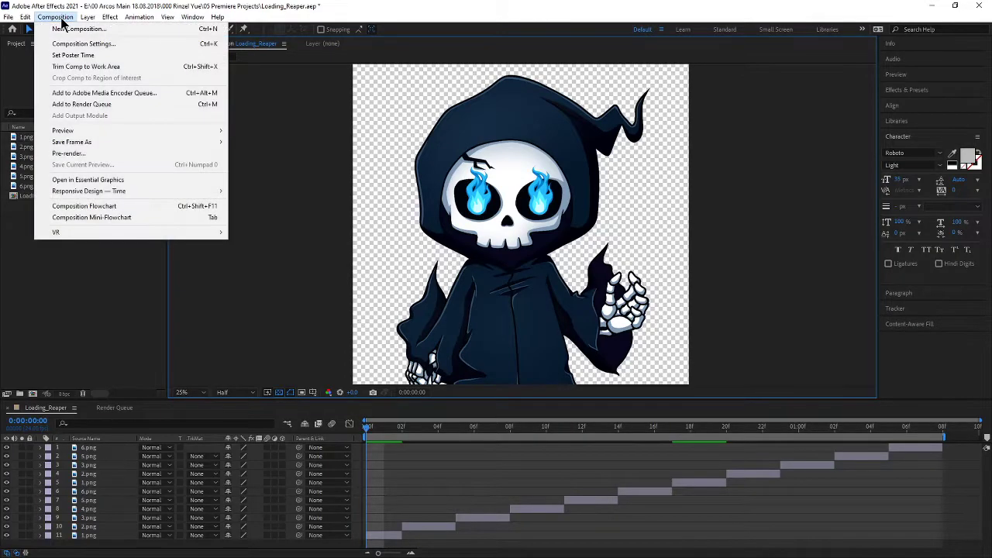
click(136, 108)
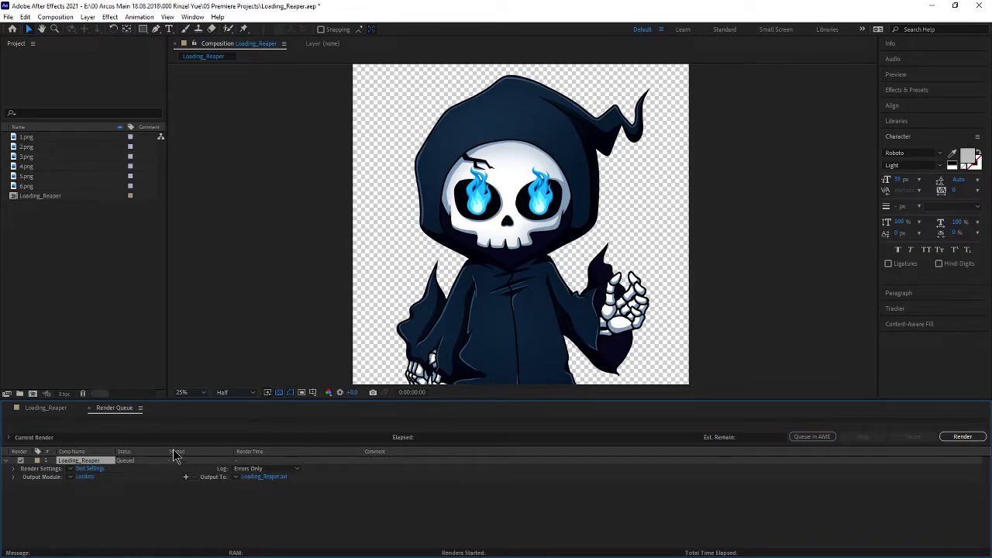
Set the Lossless output module to QuickTime format with RGB + Alpha channels.
click(77, 511)
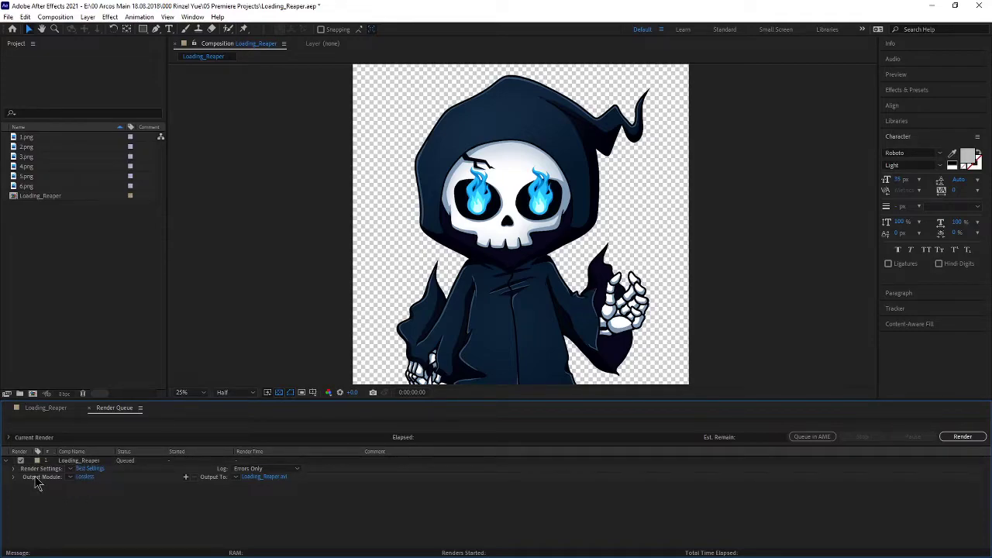
click(85, 477)
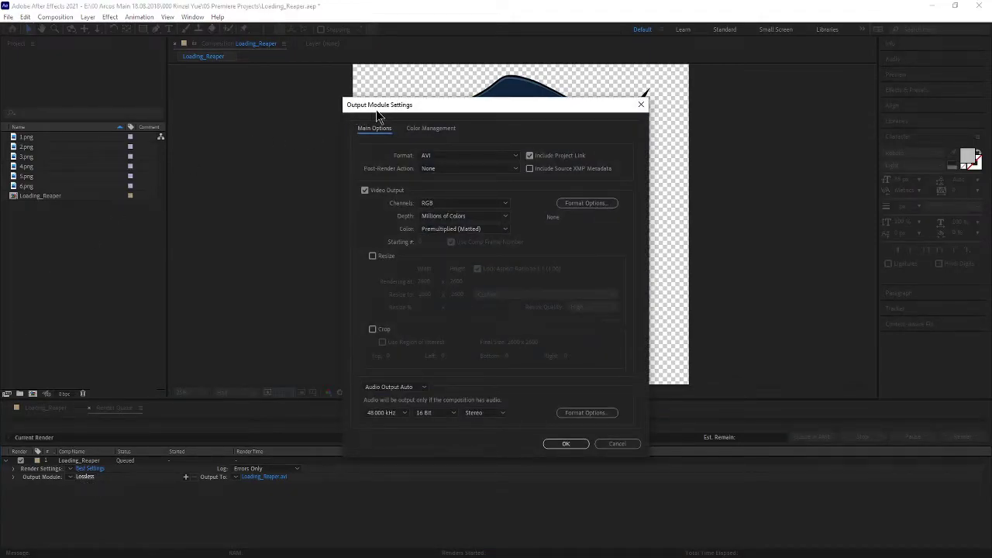
click(472, 158)
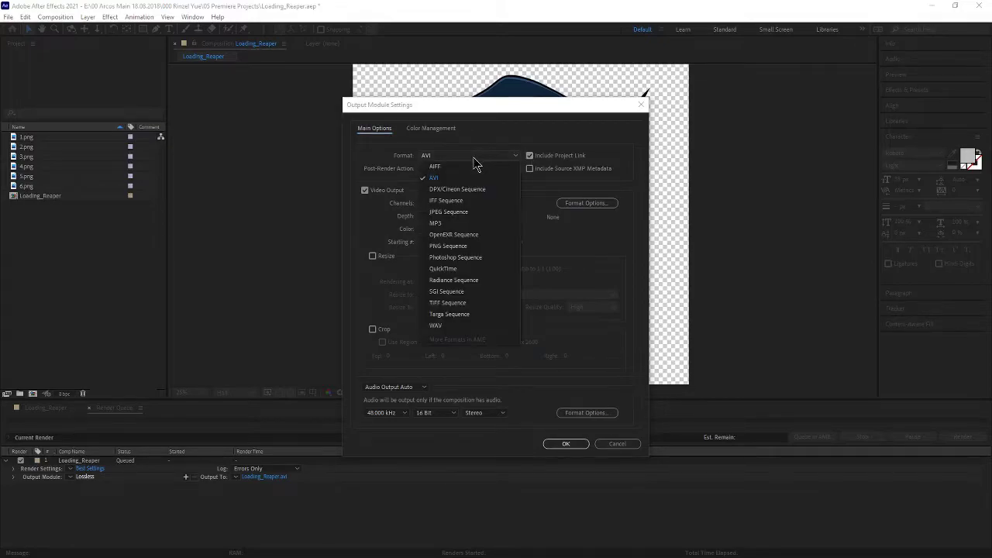
click(478, 271)
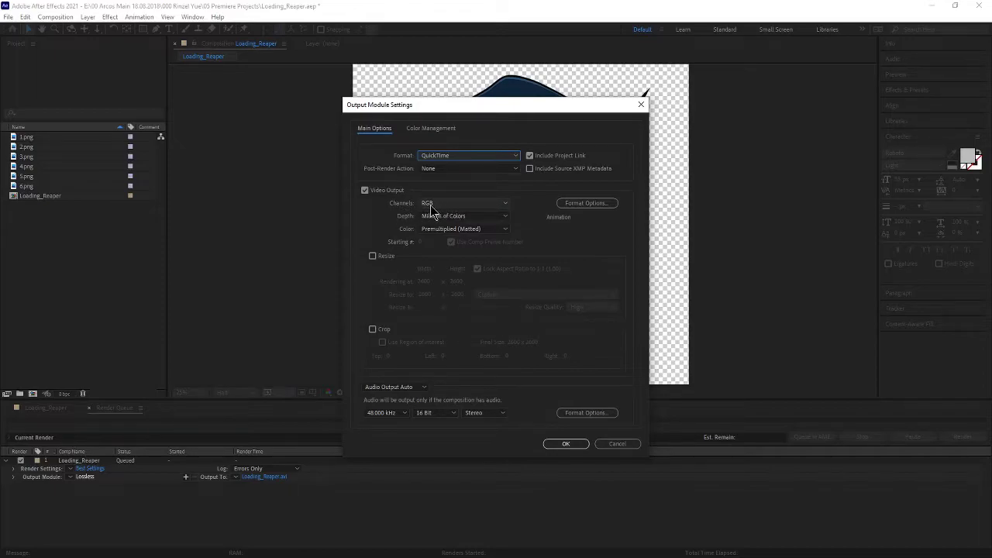
click(457, 206)
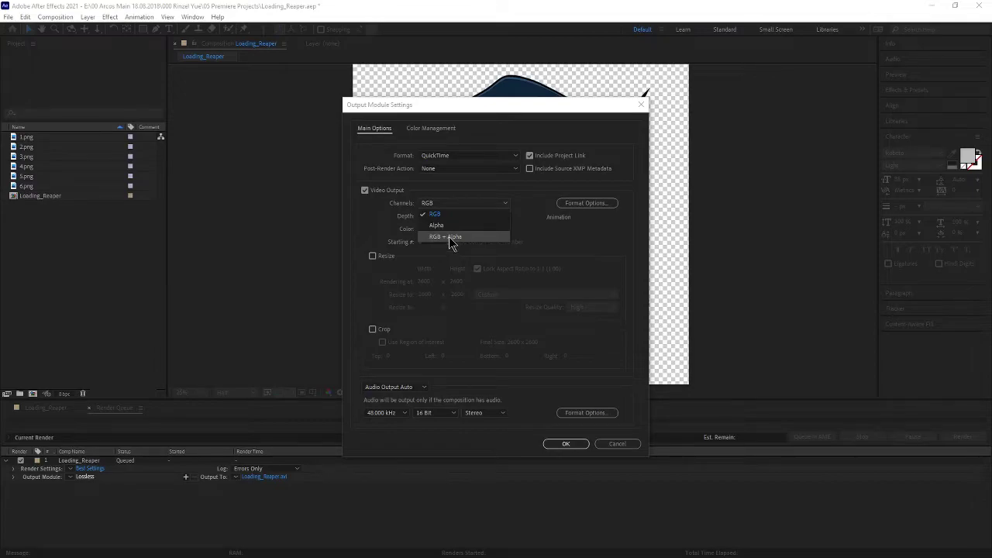
click(452, 237)
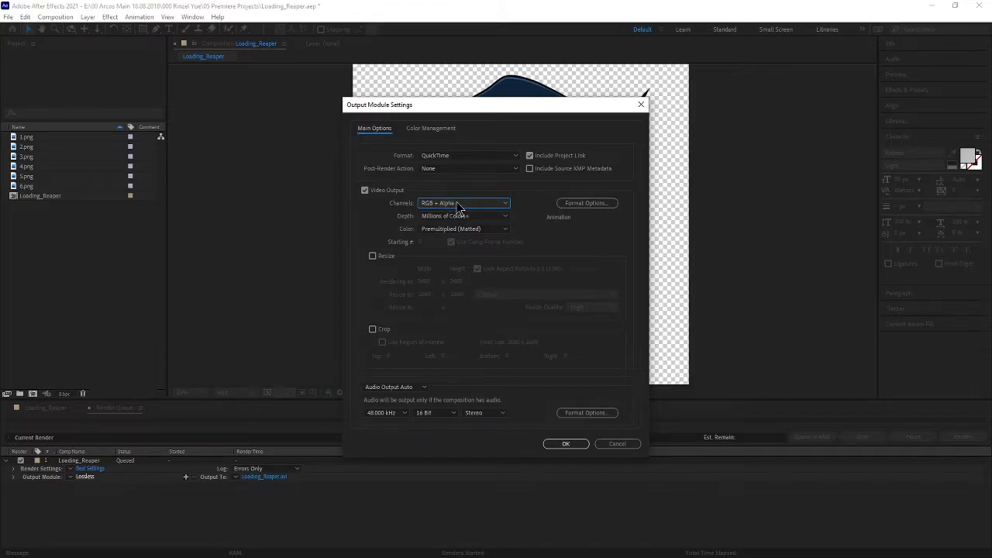
Confirm the QuickTime output, render Loading_Reaper.mov, and switch over to Photoshop.
click(567, 444)
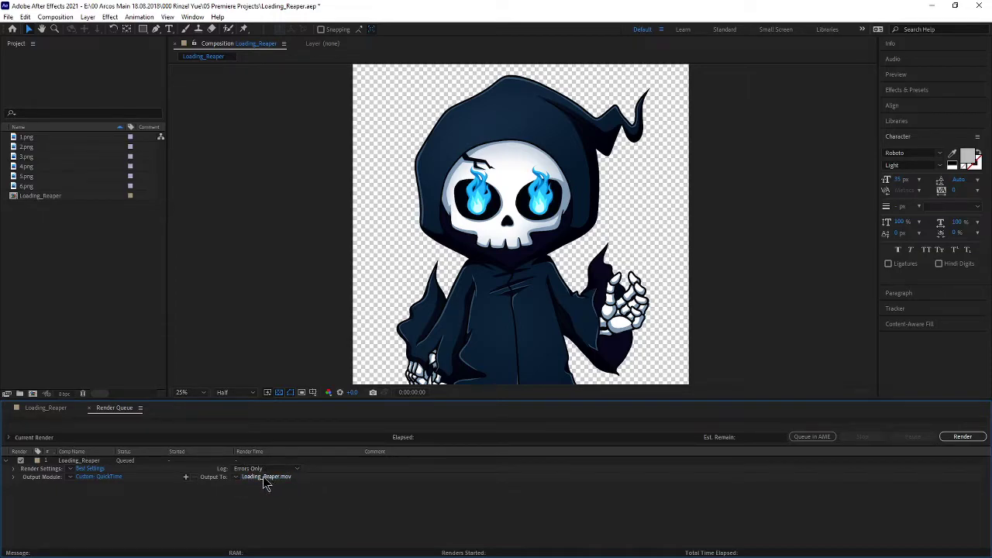
click(972, 439)
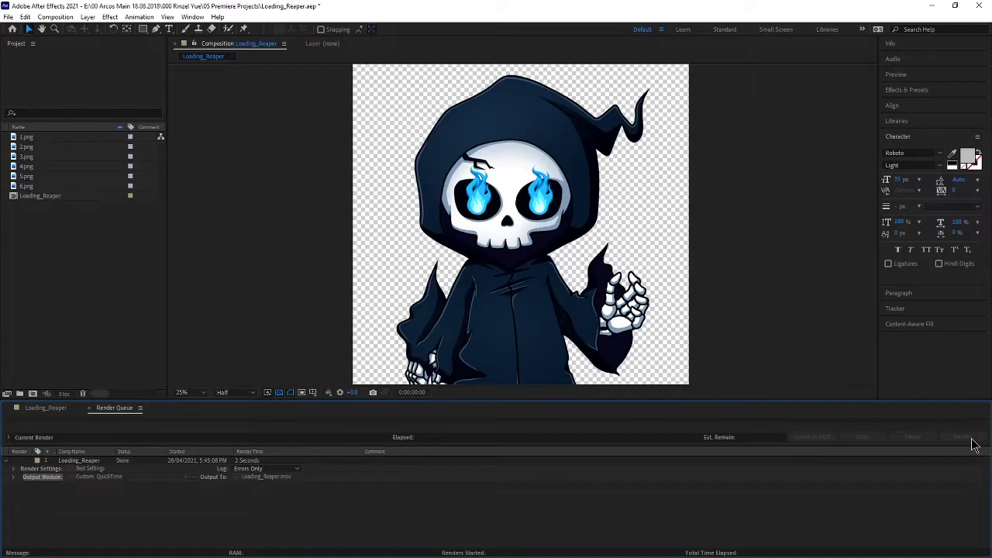
key(alt+Tab)
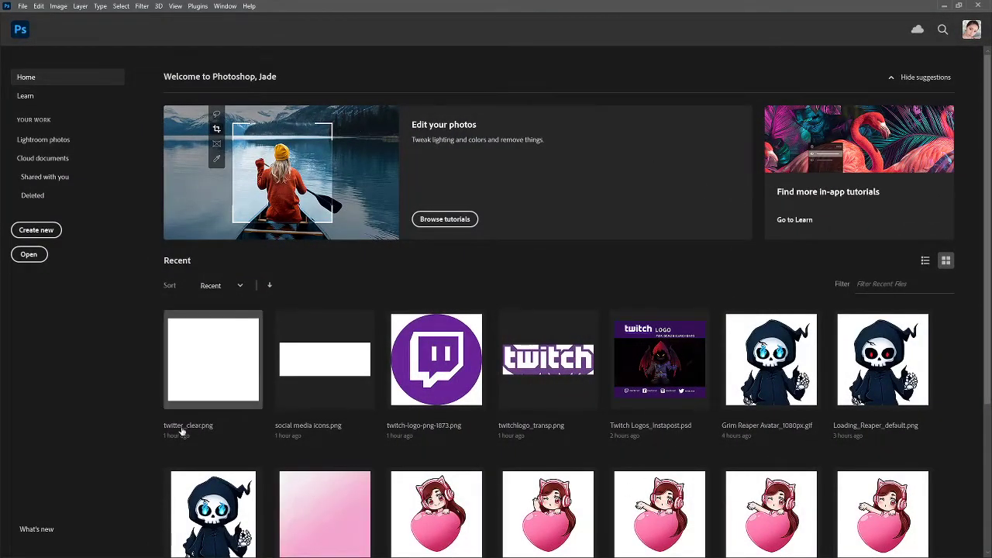
Show Photoshop's File > Import options, including Video Frames to Layers.
click(22, 7)
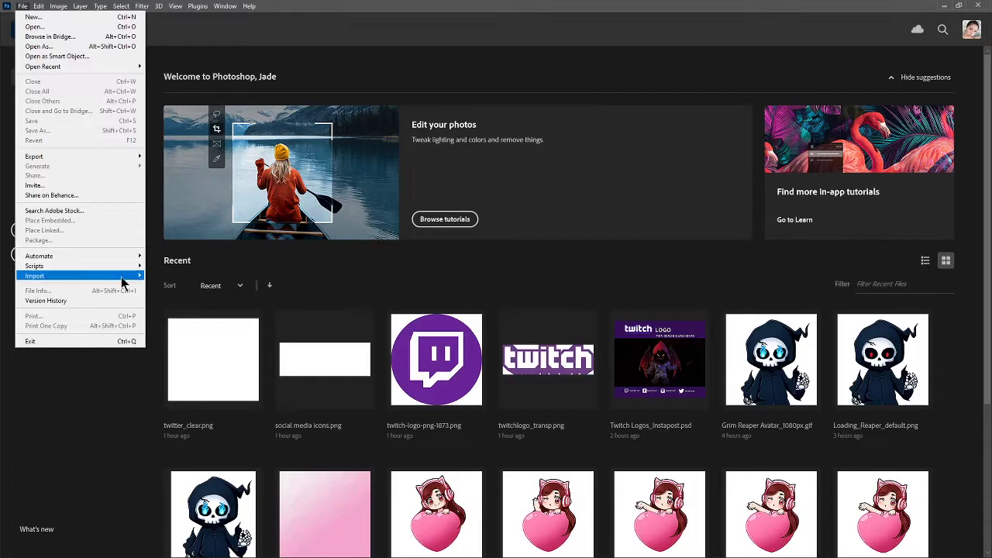
mouse_move(137, 277)
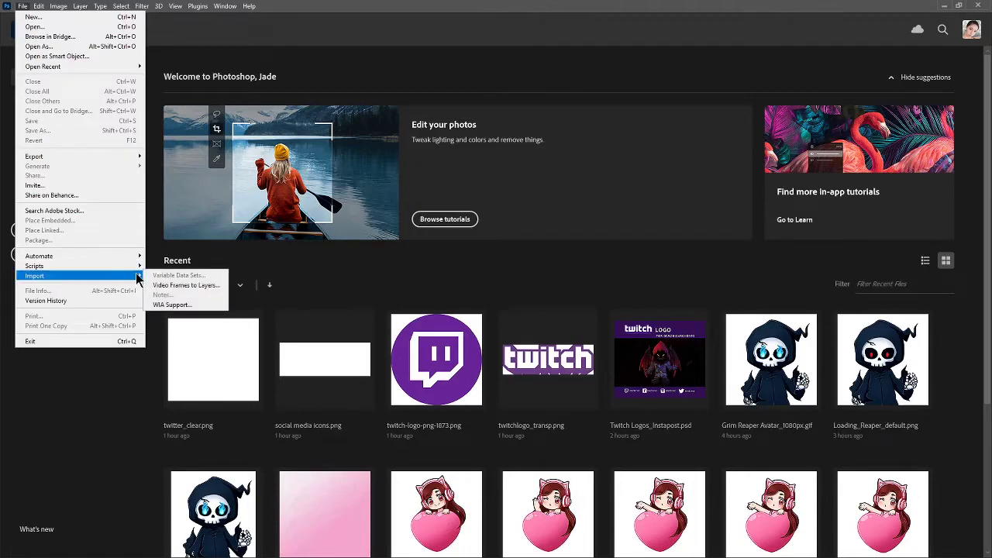
Choose Video Frames to Layers and open the rendered Loading_Reaper movie for import.
click(207, 289)
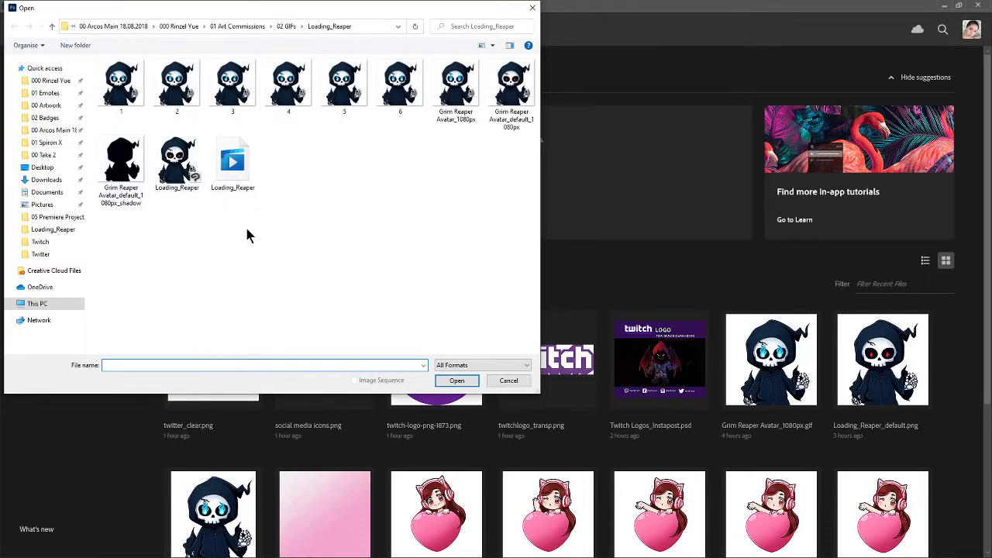
click(237, 170)
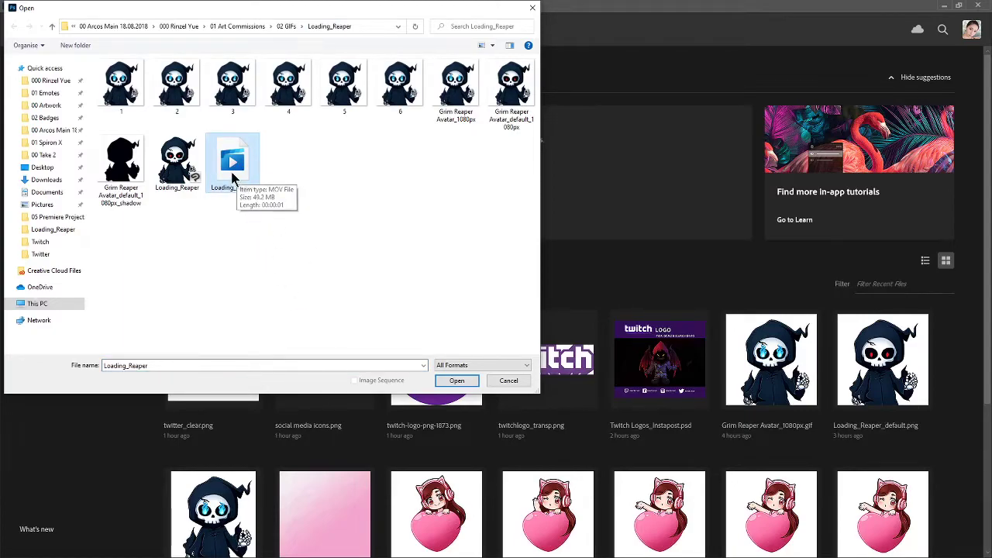
click(452, 383)
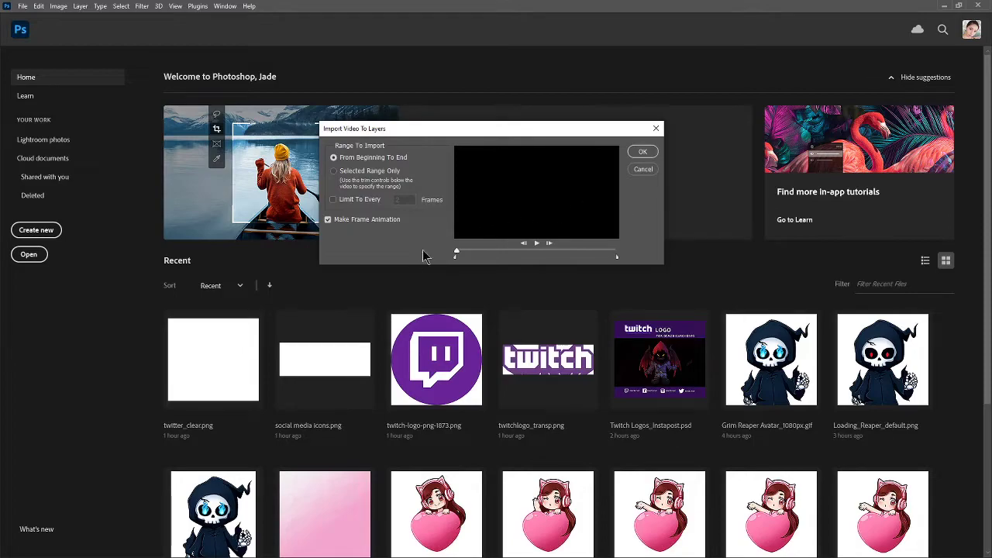
Import the whole movie as 32 frame layers with a frame animation, scrolling to Layer 1.
click(642, 152)
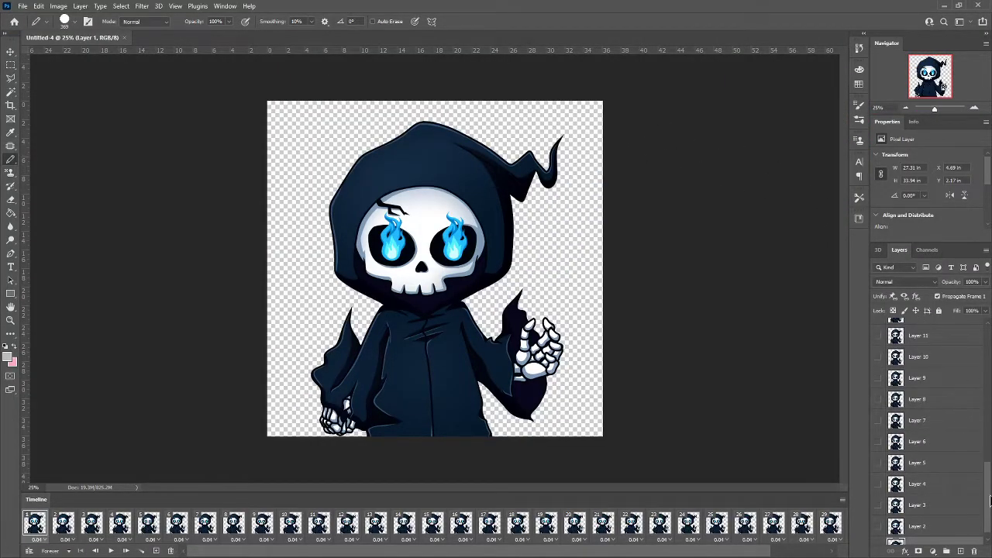
mouse_move(990, 500)
mouse_down()
mouse_move(991, 510)
mouse_move(974, 346)
mouse_move(989, 351)
mouse_move(991, 518)
mouse_up()
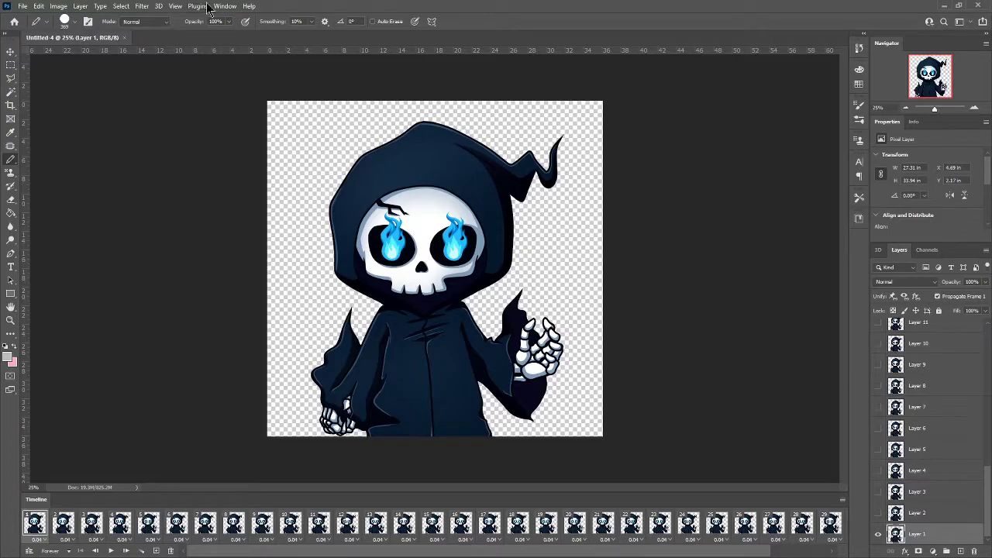
In Save As, choose GIF format and name the file Grim_Reaper_NEW.
click(23, 6)
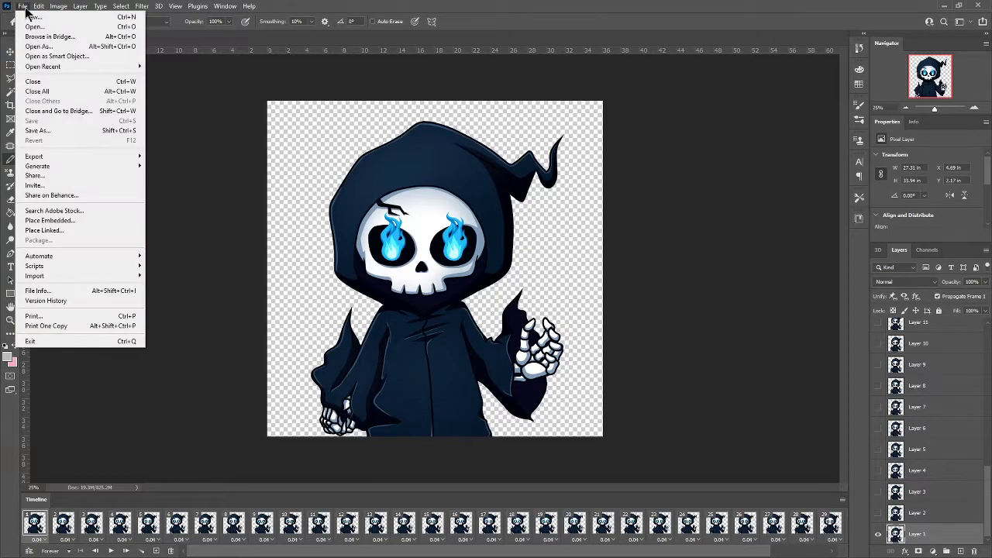
click(55, 131)
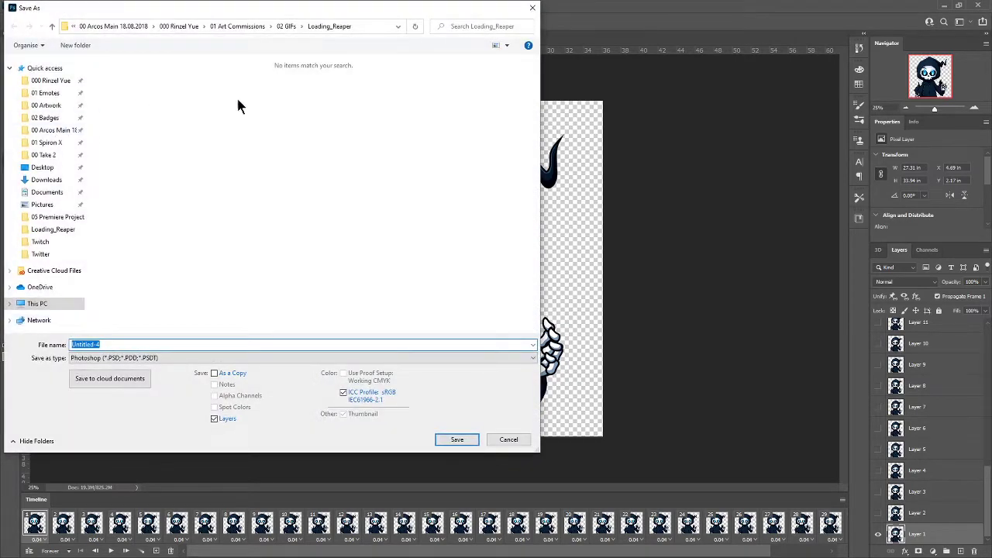
click(105, 356)
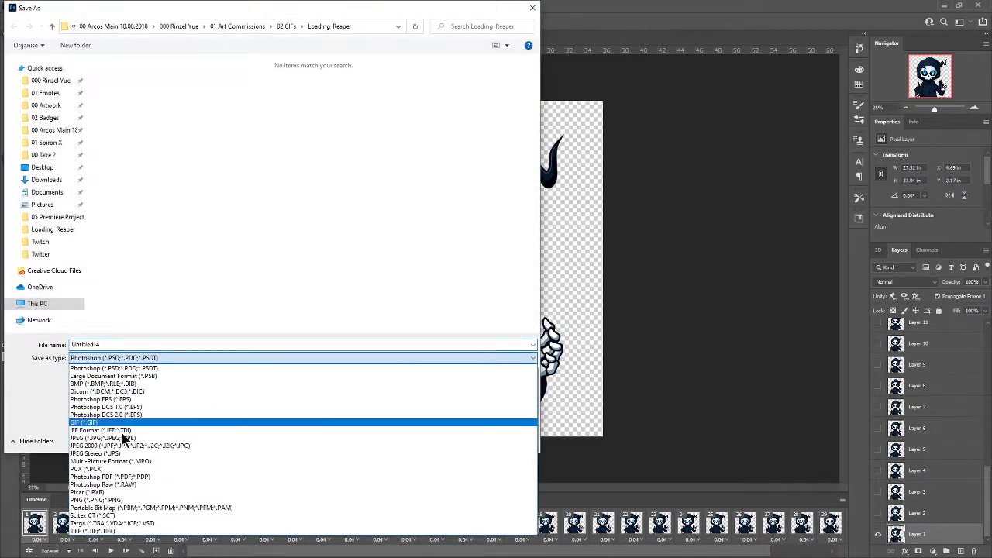
click(118, 428)
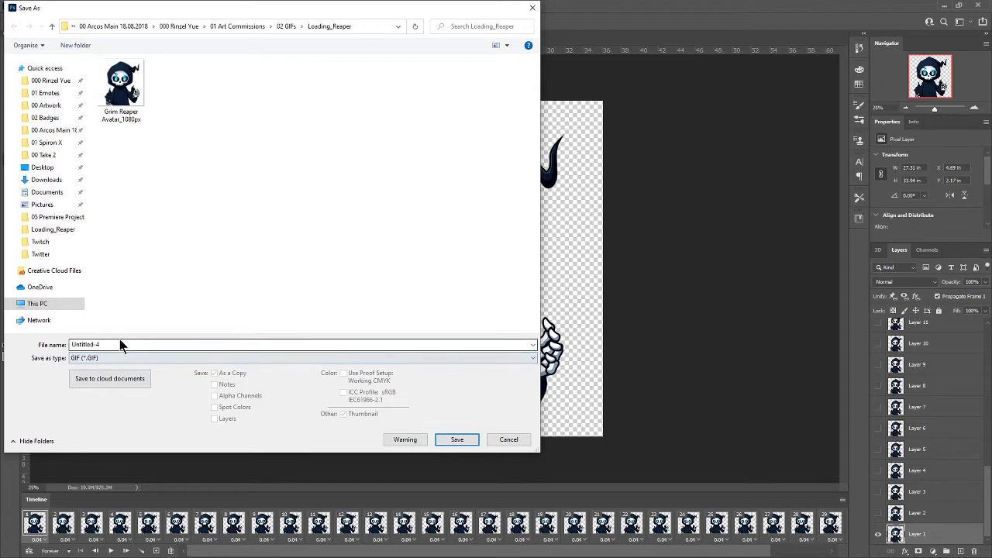
double_click(120, 344)
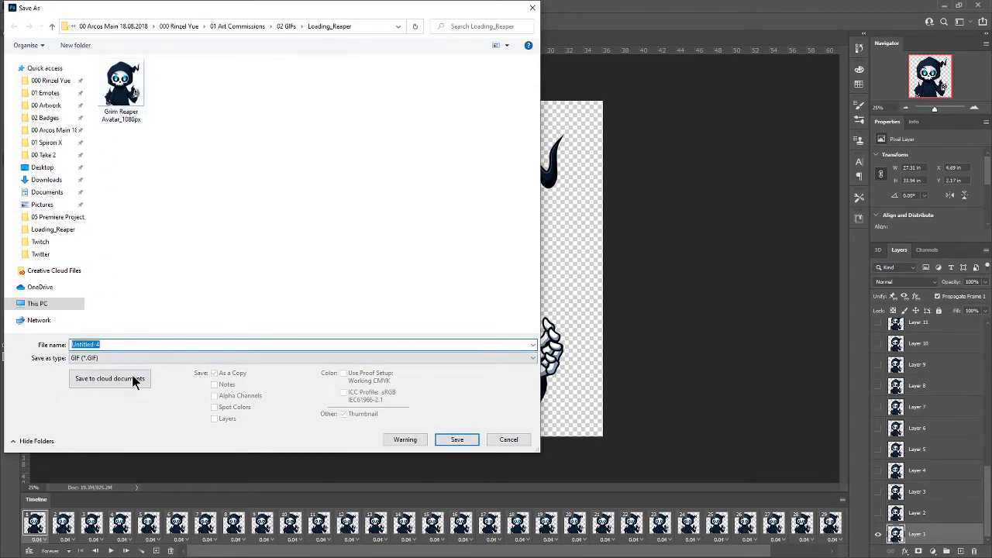
text(Gr)
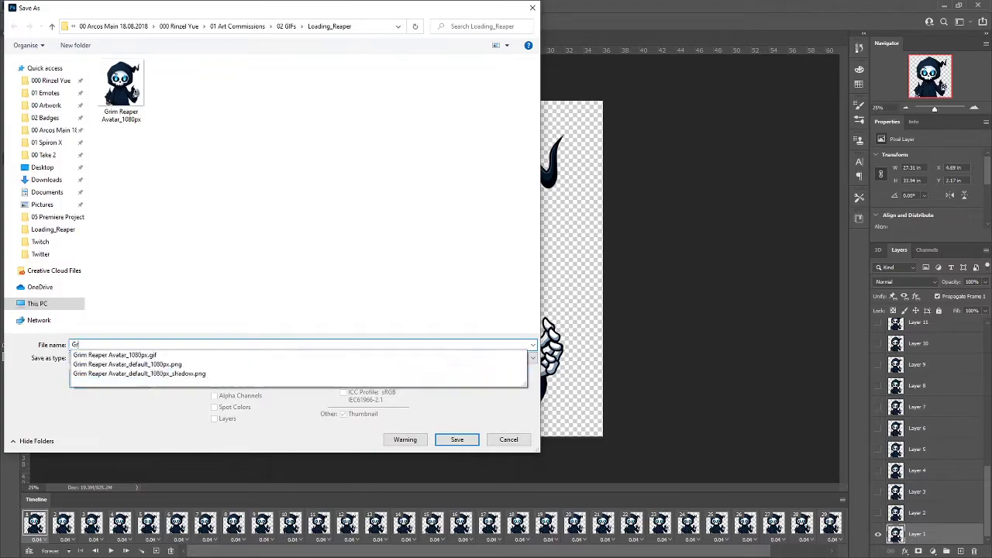
text(im_Reaper_NEW)
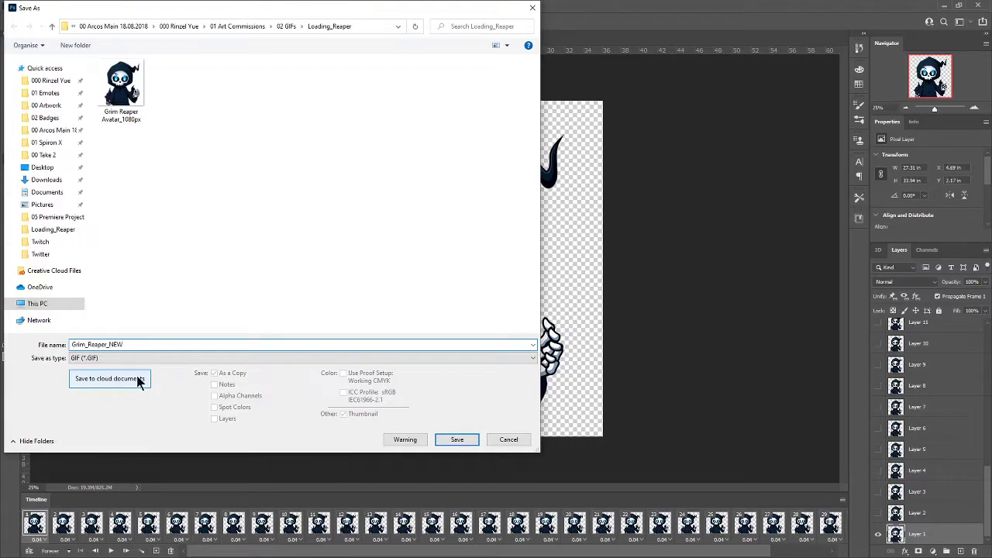
Save the GIF with Local (Selective) 256 colours, transparency and diffusion dither.
click(457, 439)
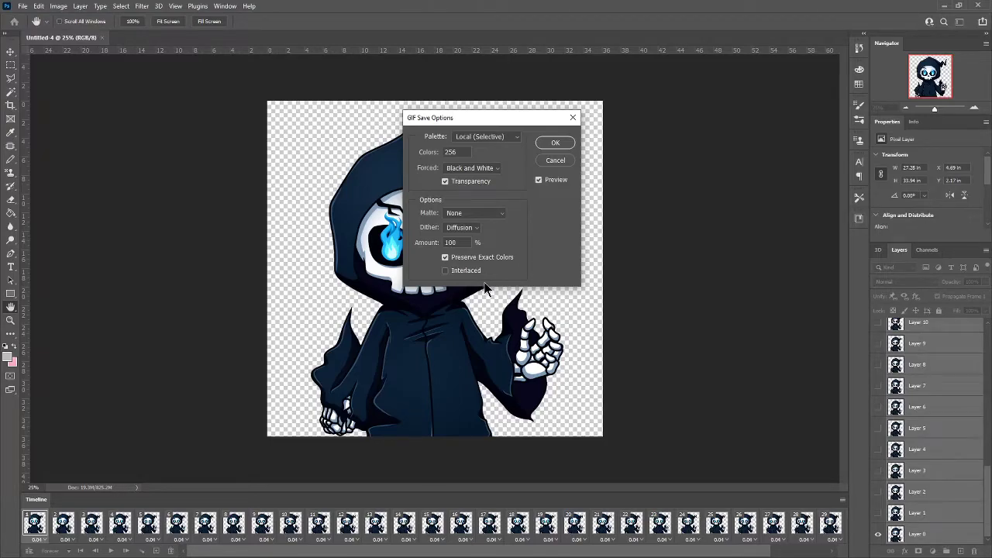
click(555, 144)
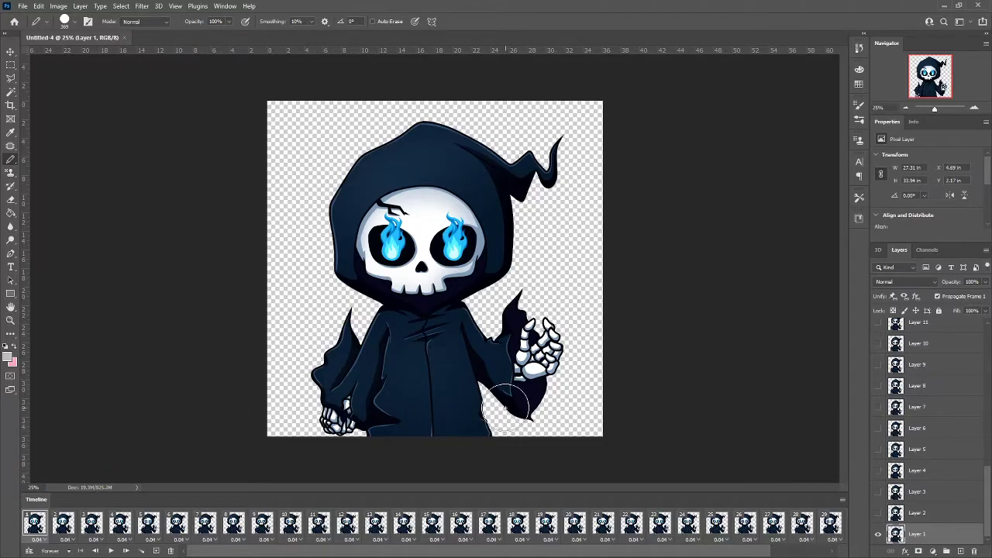
Open Grim_Reaper_NEW.gif from the Loading_Reaper folder in Photos and centre the window.
click(517, 282)
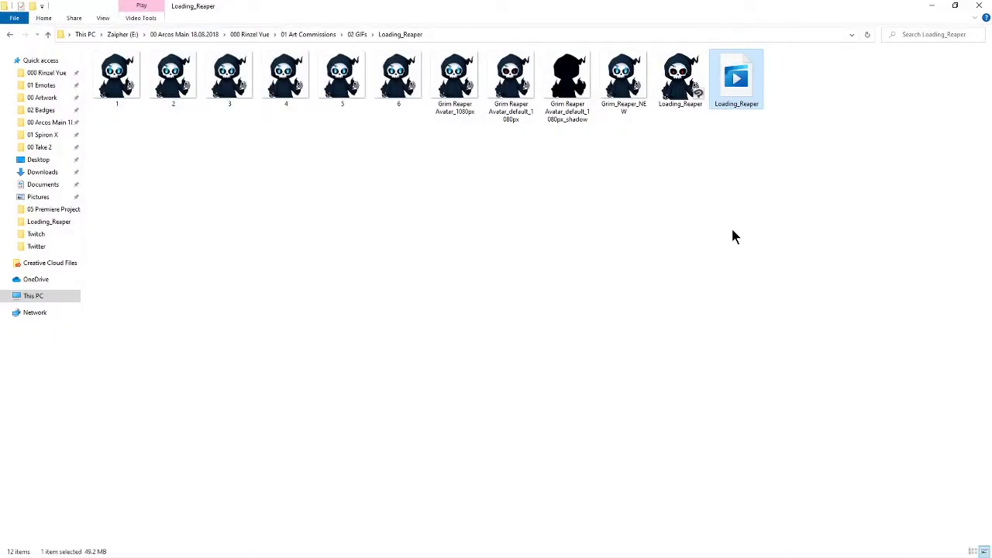
click(740, 136)
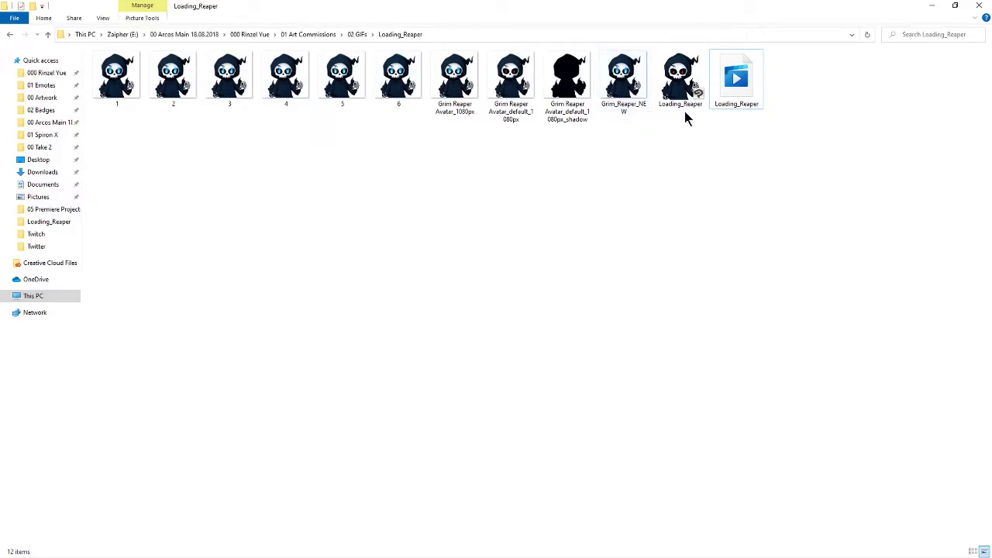
click(624, 102)
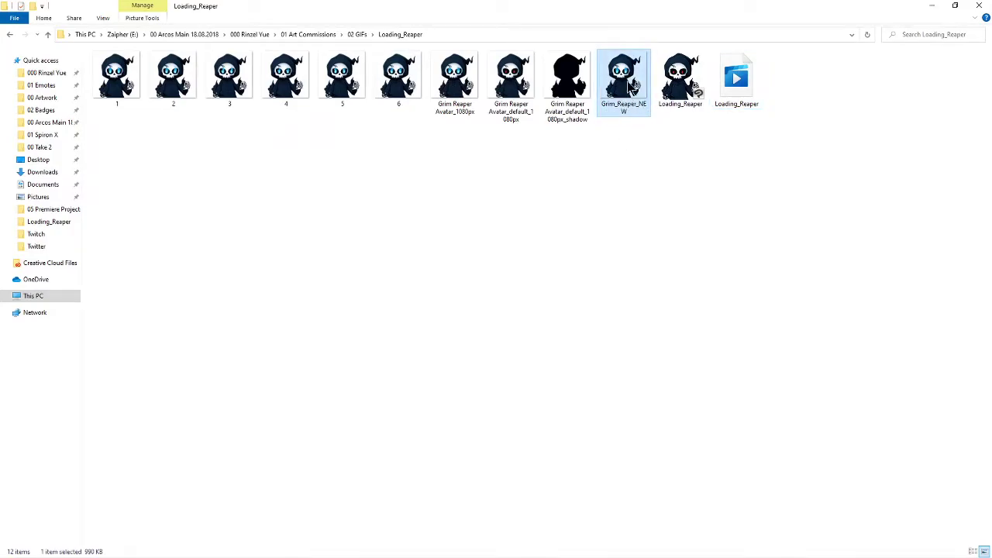
double_click(630, 85)
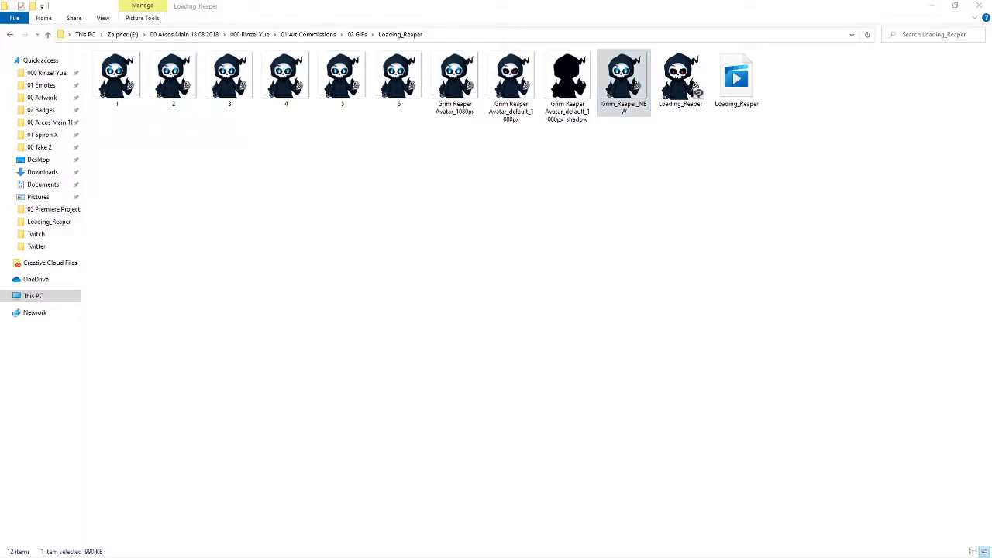
drag(12, 69, 468, 115)
click(659, 103)
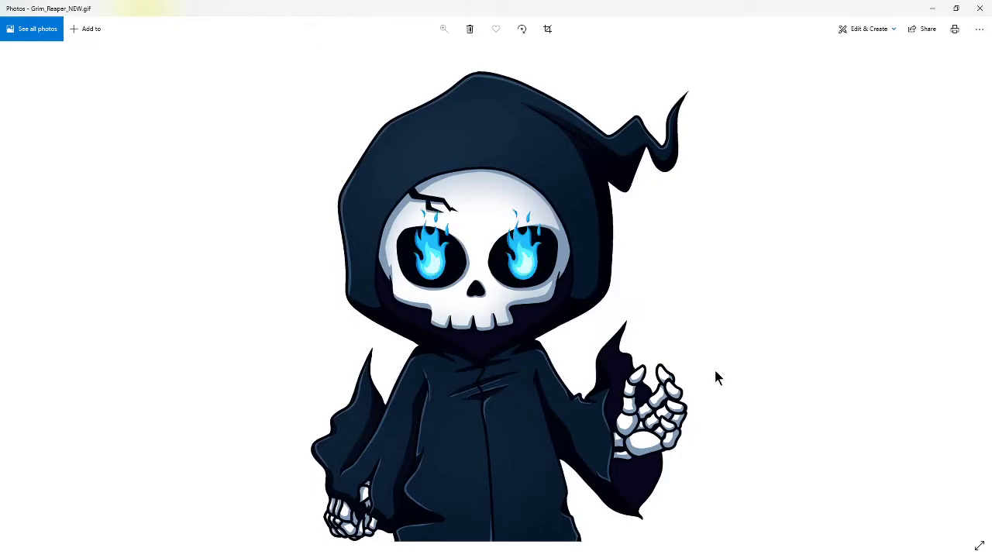